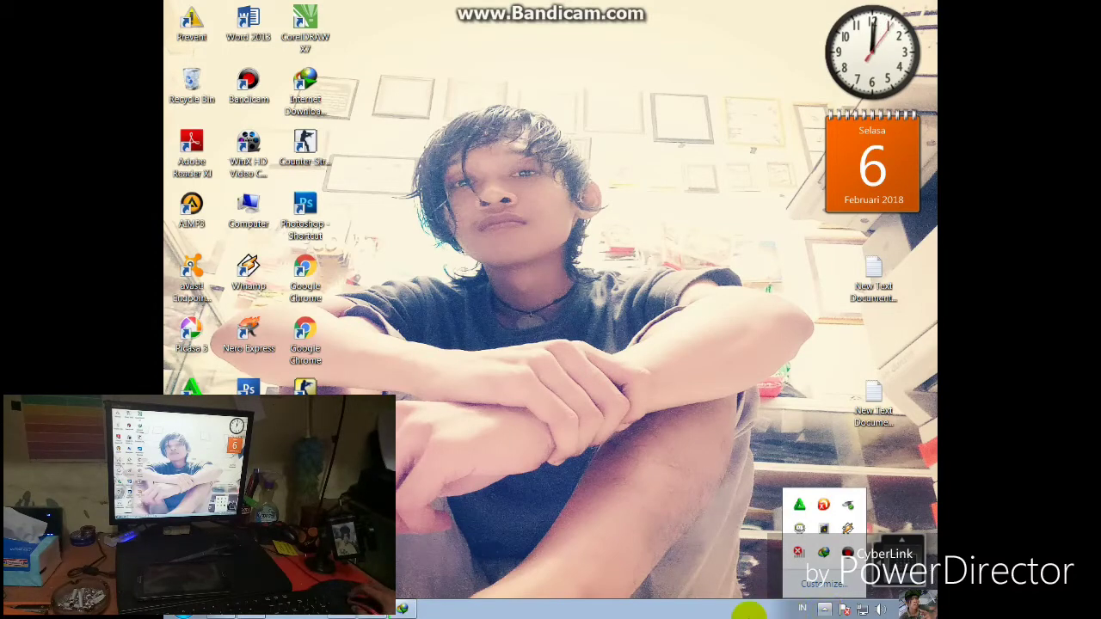
Bring up the file window showing the Documents folder inside Downloads and clear the file selection.
{"action": "left_click", "coordinate": [233, 615]}
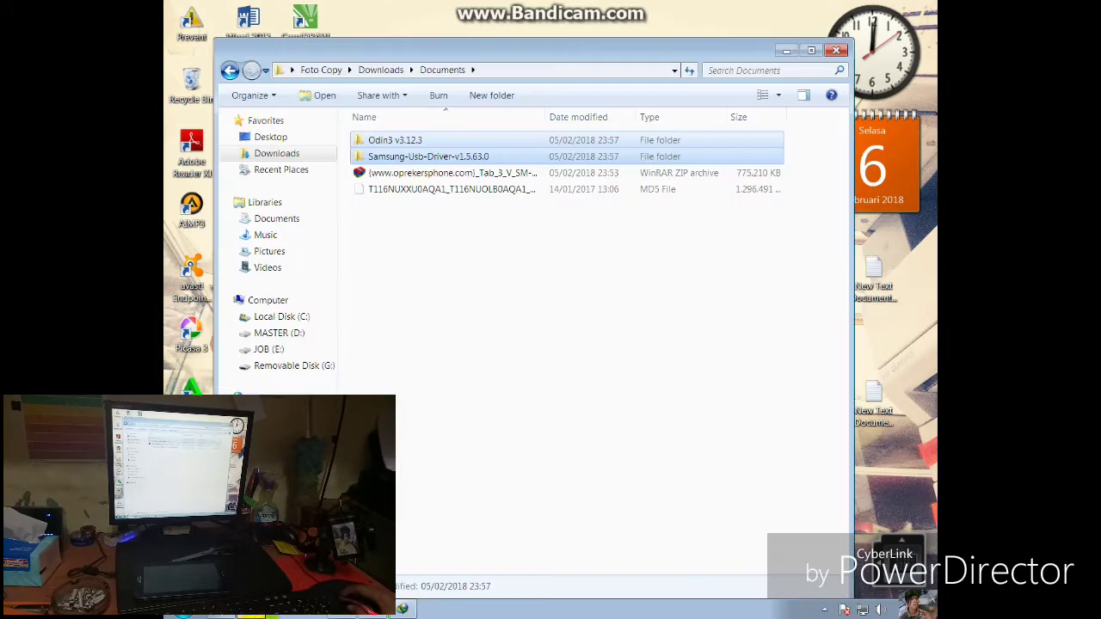
{"action": "left_click", "coordinate": [241, 615]}
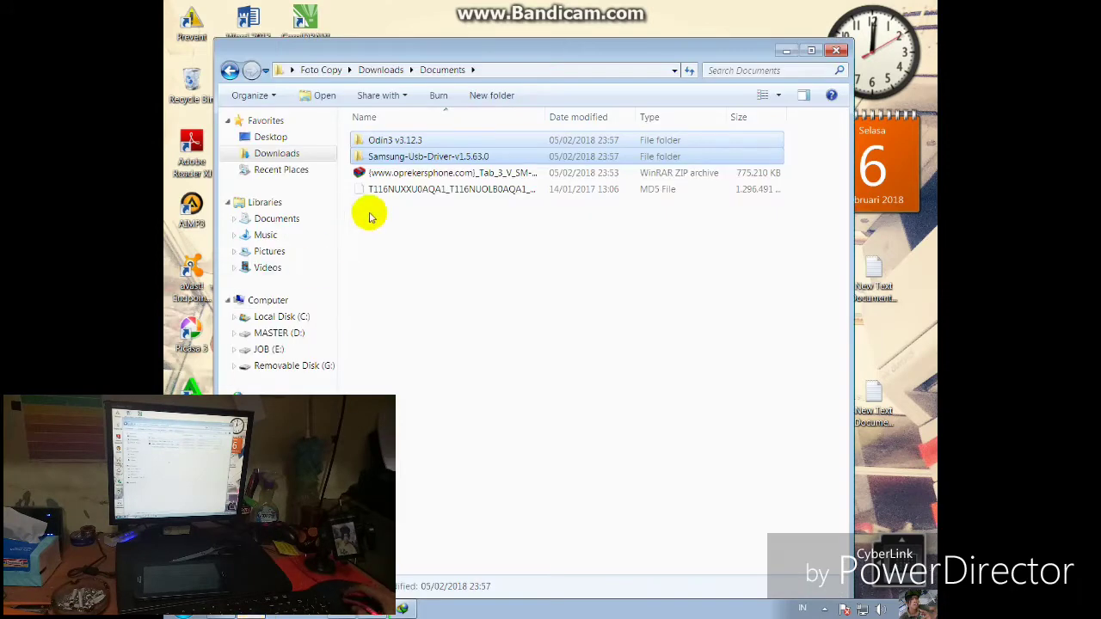
{"action": "left_click", "coordinate": [468, 257]}
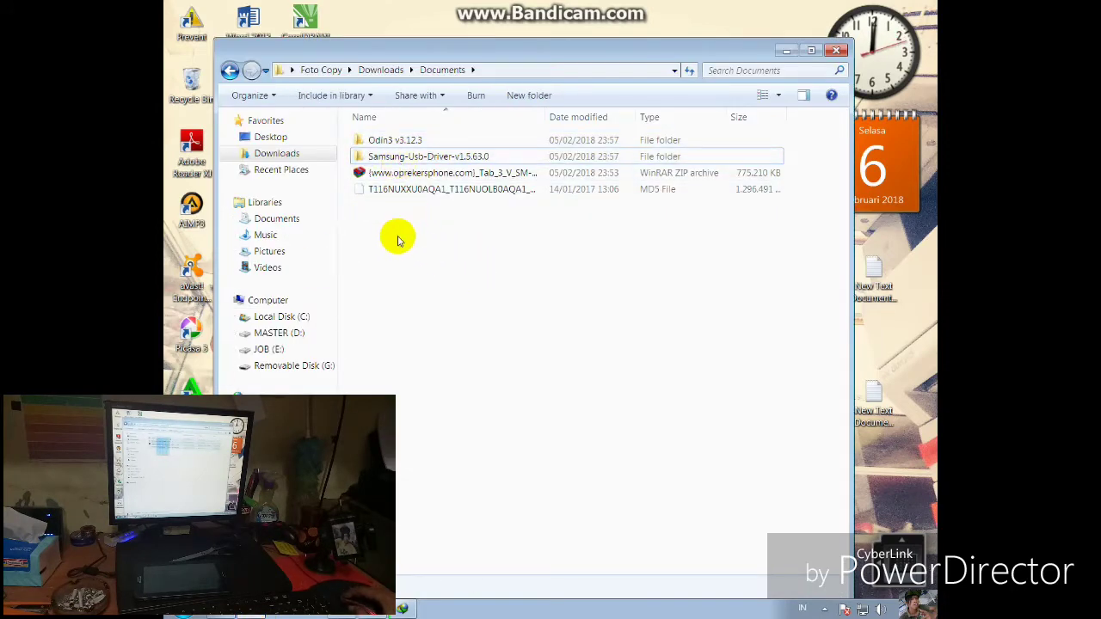
Examine the Odin3 folder, the Samsung USB driver folder, the firmware ZIP archive and the extracted MD5 firmware file.
{"action": "left_click_drag", "start_coordinate": [393, 235], "coordinate": [456, 136]}
{"action": "left_click", "coordinate": [469, 246]}
{"action": "left_click_drag", "start_coordinate": [438, 215], "coordinate": [491, 152]}
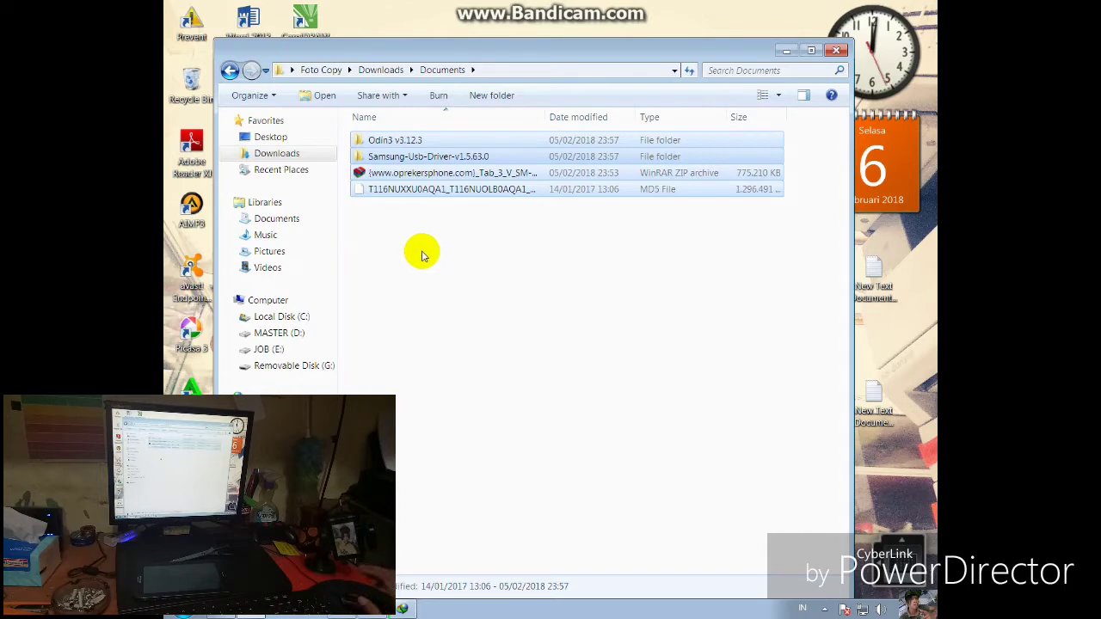
{"action": "left_click", "coordinate": [423, 253]}
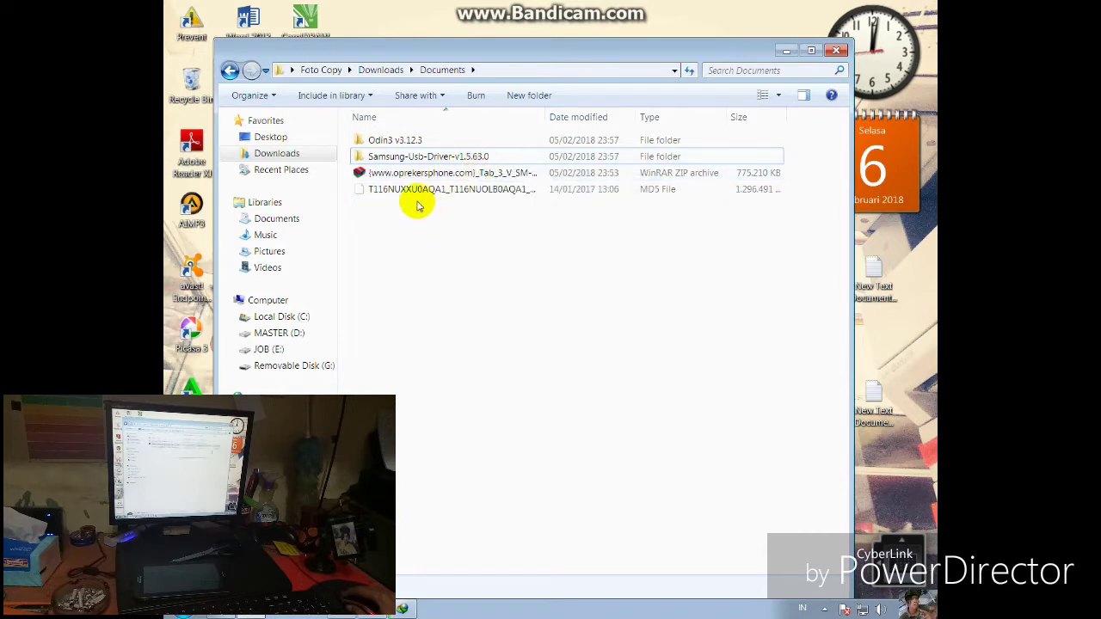
{"action": "left_click", "coordinate": [421, 173]}
{"action": "left_click", "coordinate": [414, 188]}
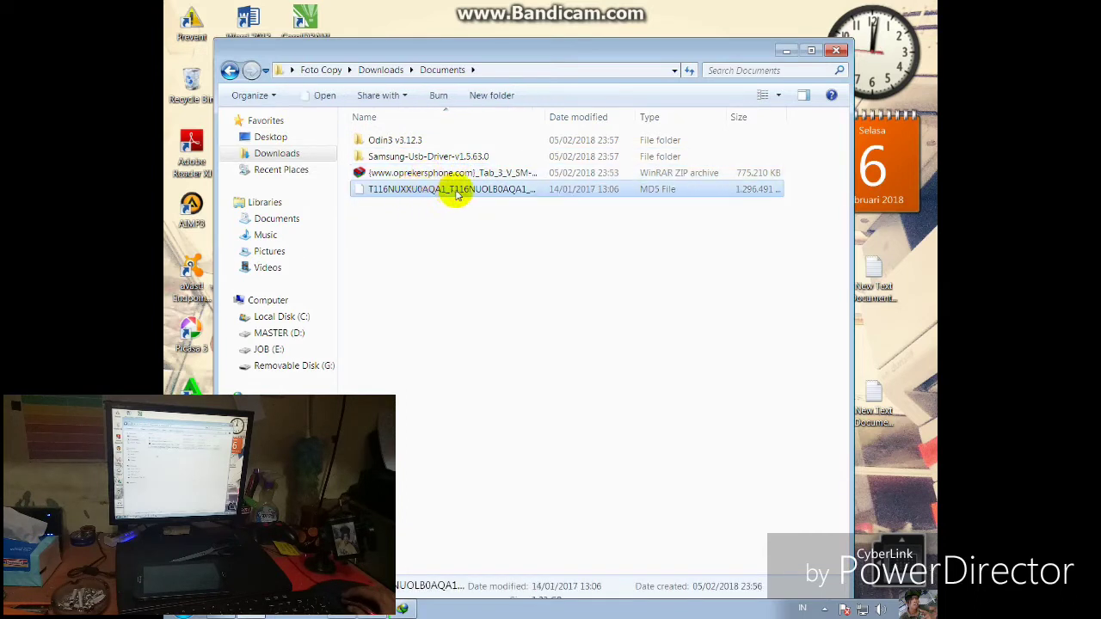
{"action": "left_click_drag", "start_coordinate": [386, 238], "coordinate": [459, 140]}
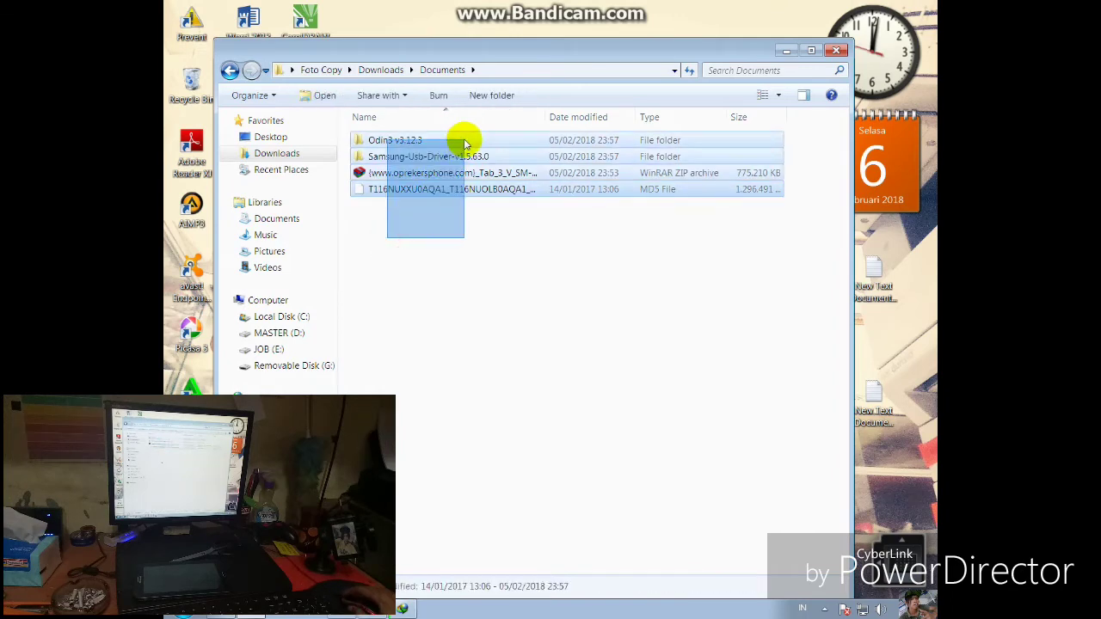
{"action": "left_click", "coordinate": [426, 274]}
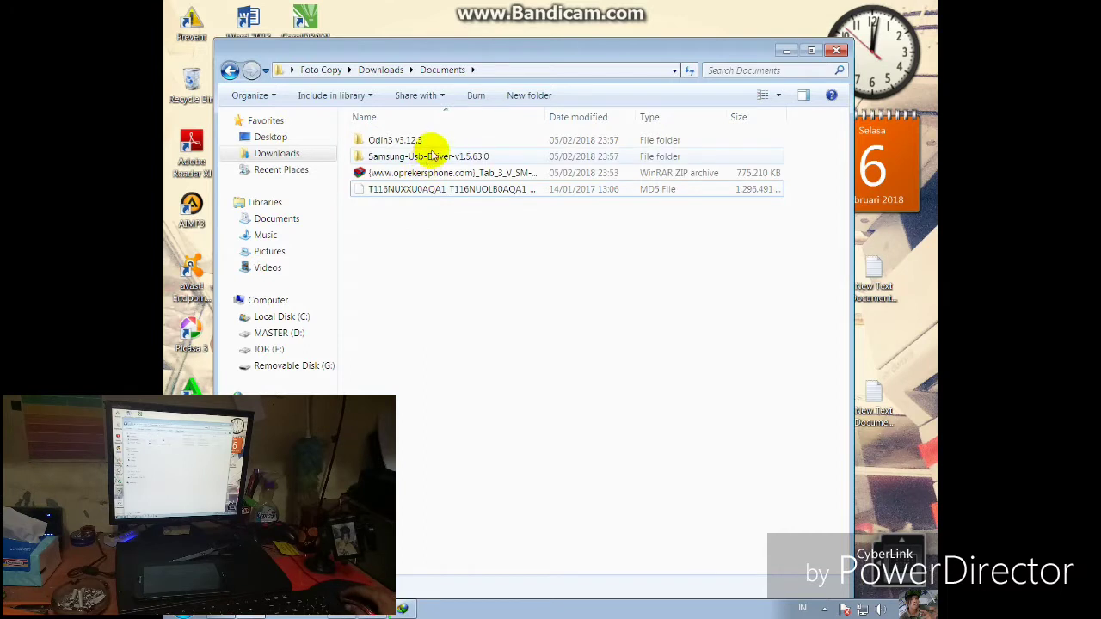
Launch the Odin3 application from the Odin3 v3.12.3 folder to preview its window, and close it again.
{"action": "left_click", "coordinate": [433, 143]}
{"action": "double_click", "coordinate": [434, 143]}
{"action": "double_click", "coordinate": [391, 144]}
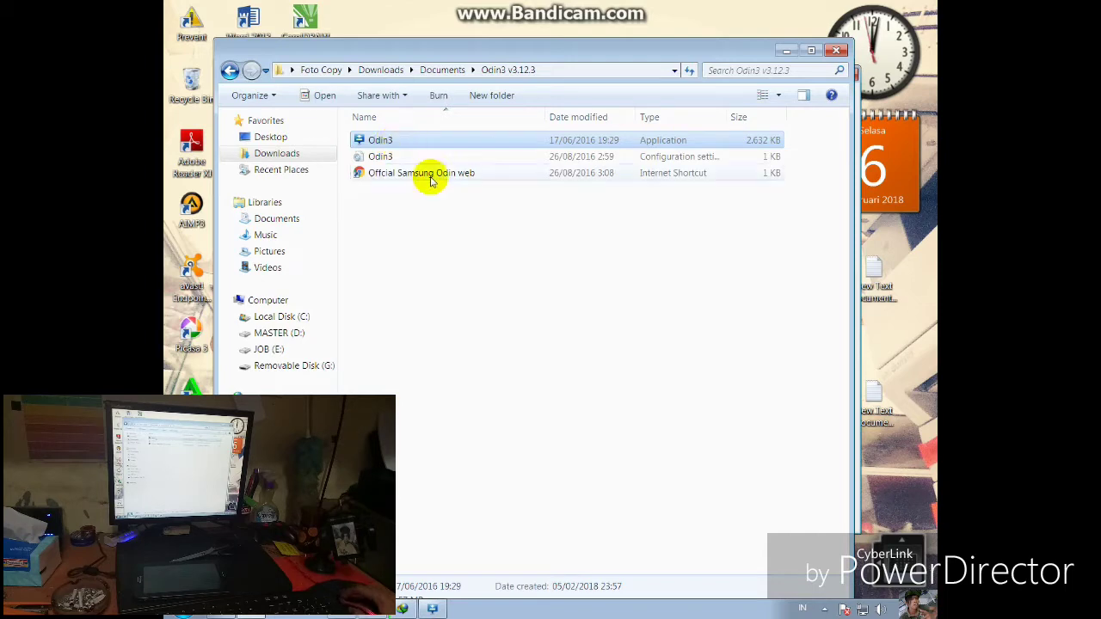
{"action": "left_click", "coordinate": [432, 609]}
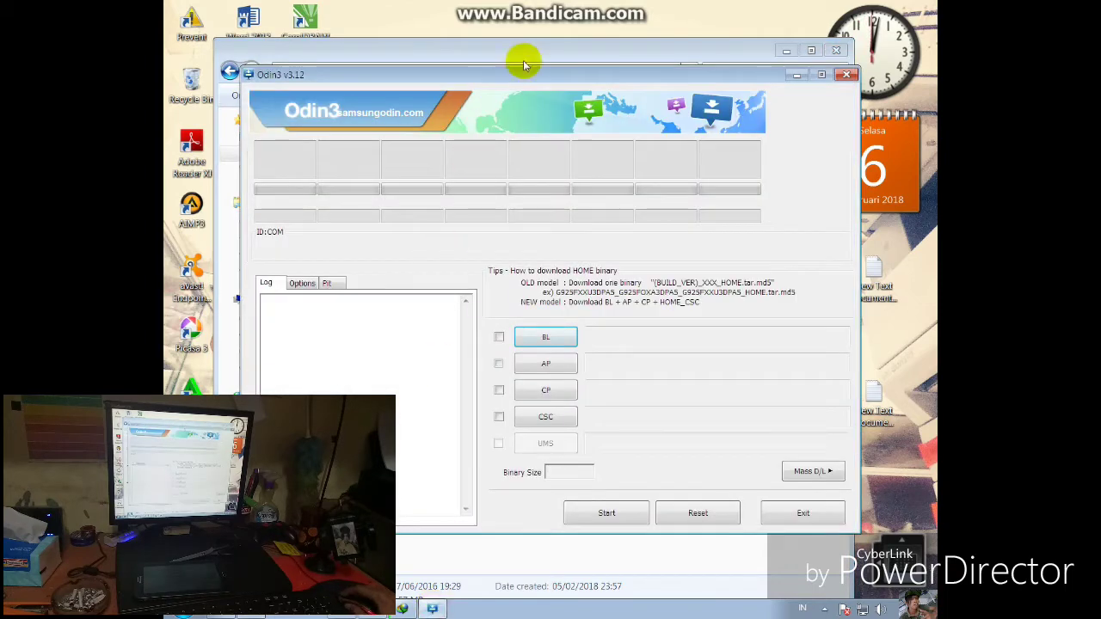
{"action": "left_click_drag", "start_coordinate": [554, 83], "coordinate": [575, 112]}
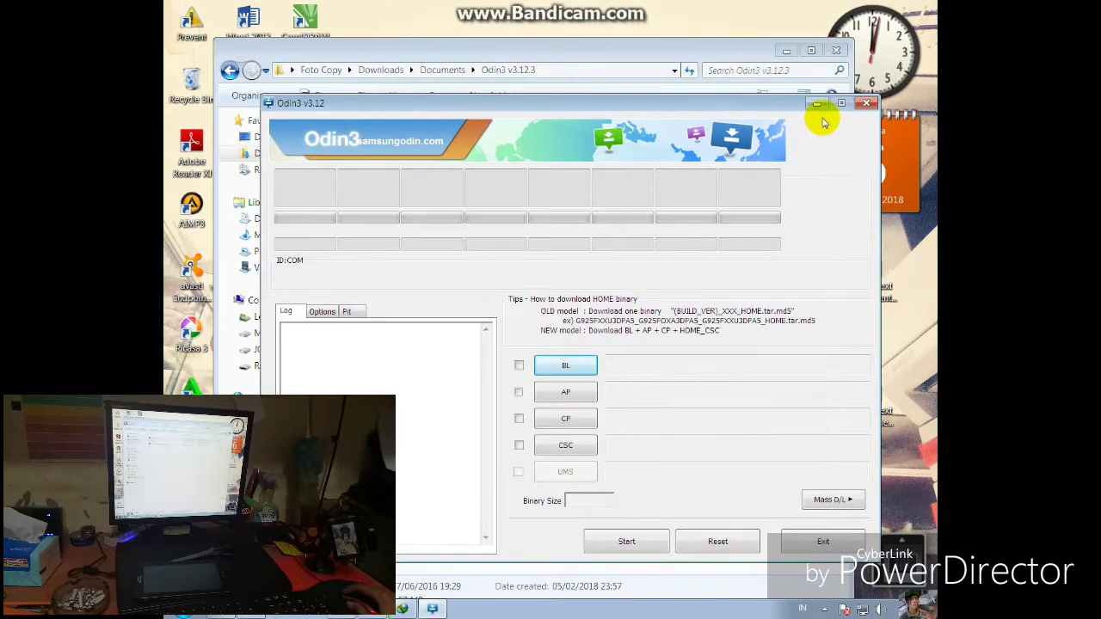
{"action": "left_click", "coordinate": [865, 103]}
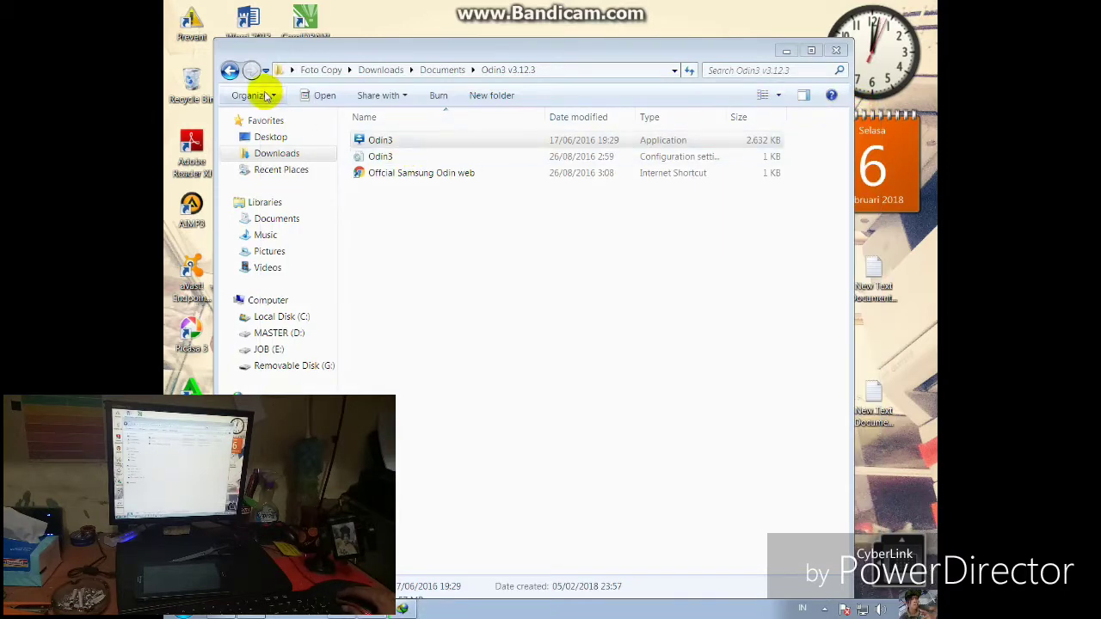
Check the driver installer inside the Samsung-Usb-Driver-v1.5.63.0 folder and return to the Documents folder.
{"action": "left_click", "coordinate": [230, 70]}
{"action": "double_click", "coordinate": [402, 159]}
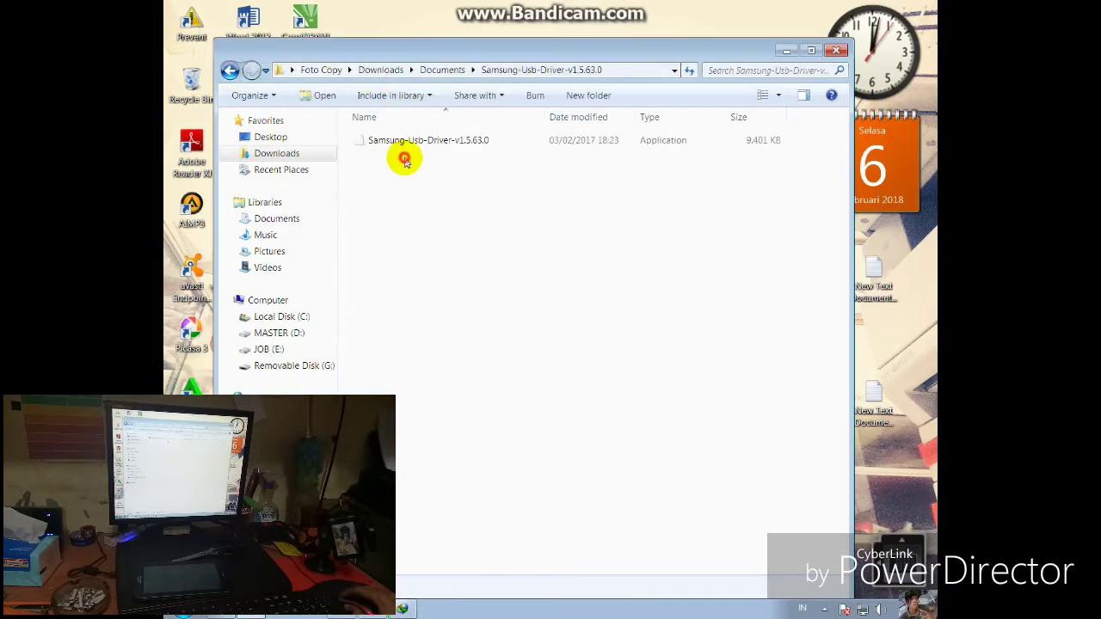
{"action": "left_click", "coordinate": [461, 158]}
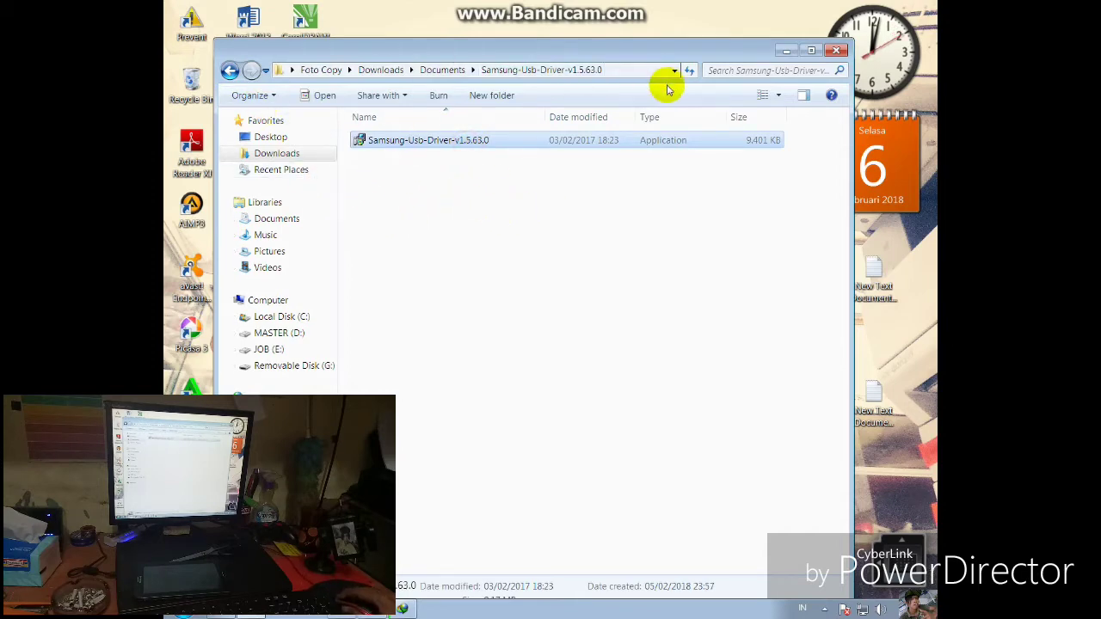
{"action": "left_click", "coordinate": [229, 70]}
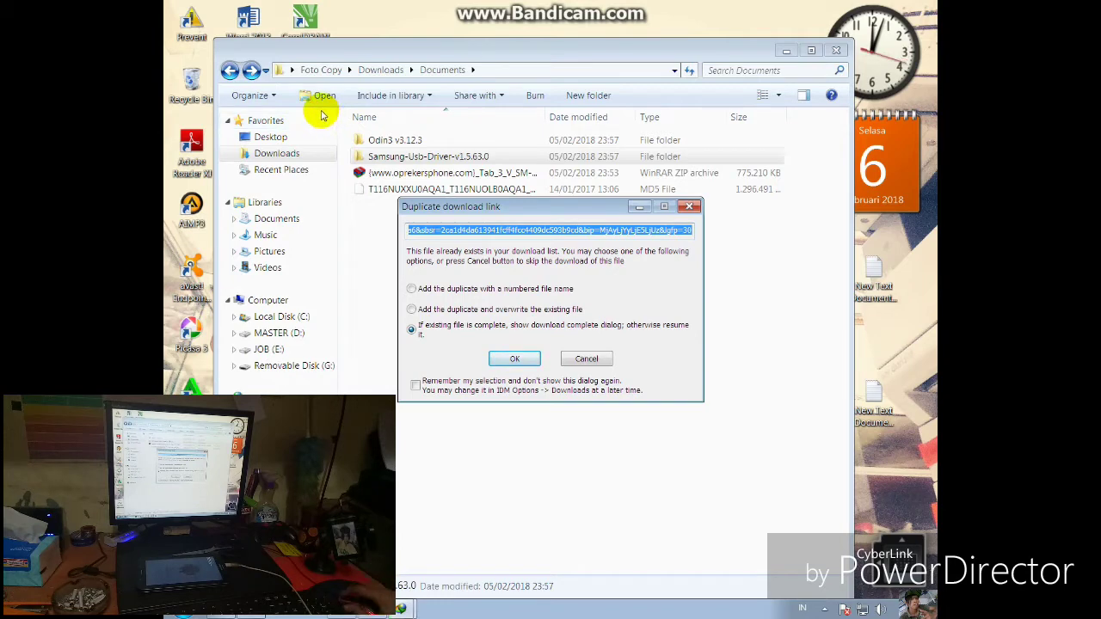
Cancel the duplicate download prompt and launch the Odin3 application from the Odin3 v3.12.3 folder.
{"action": "left_click", "coordinate": [588, 360]}
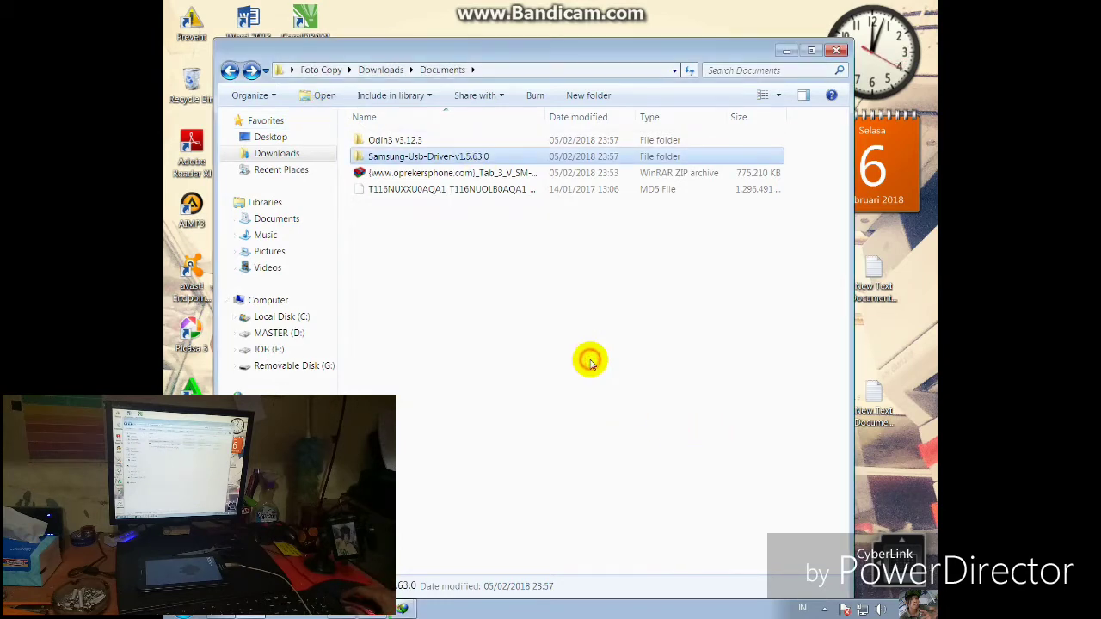
{"action": "left_click", "coordinate": [458, 145]}
{"action": "double_click", "coordinate": [458, 146]}
{"action": "double_click", "coordinate": [455, 142]}
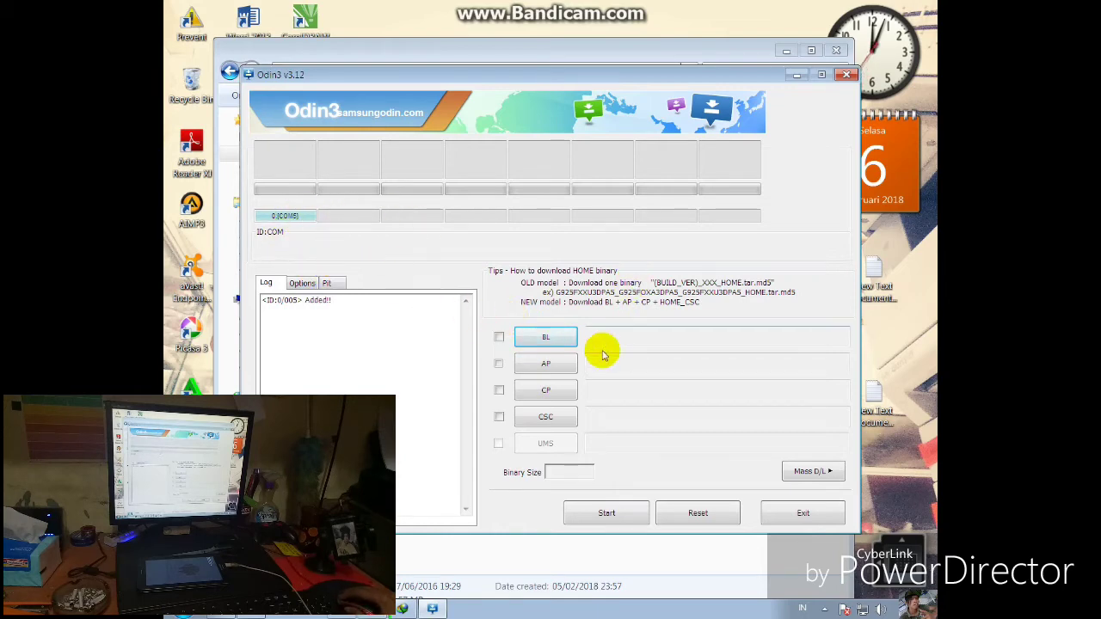
Load T116NUXXU0AQA1_T116NUOLB0AQA1_T116NUXXU0AQA1_HOME.tar.md5 from the Documents folder in Downloads as the AP file.
{"action": "left_click", "coordinate": [547, 364]}
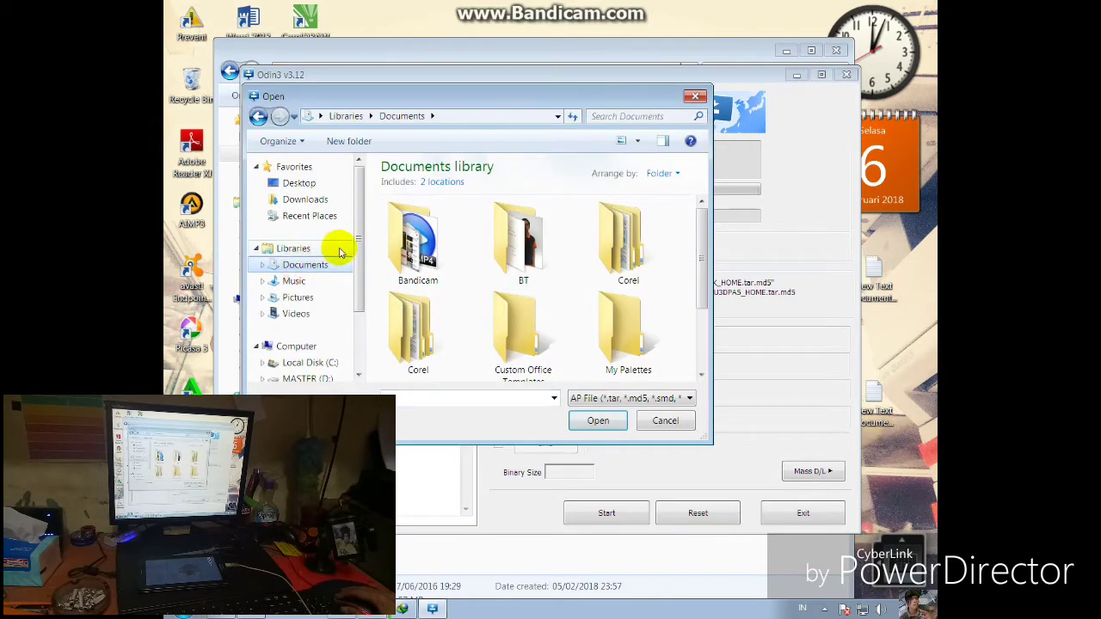
{"action": "left_click", "coordinate": [314, 199]}
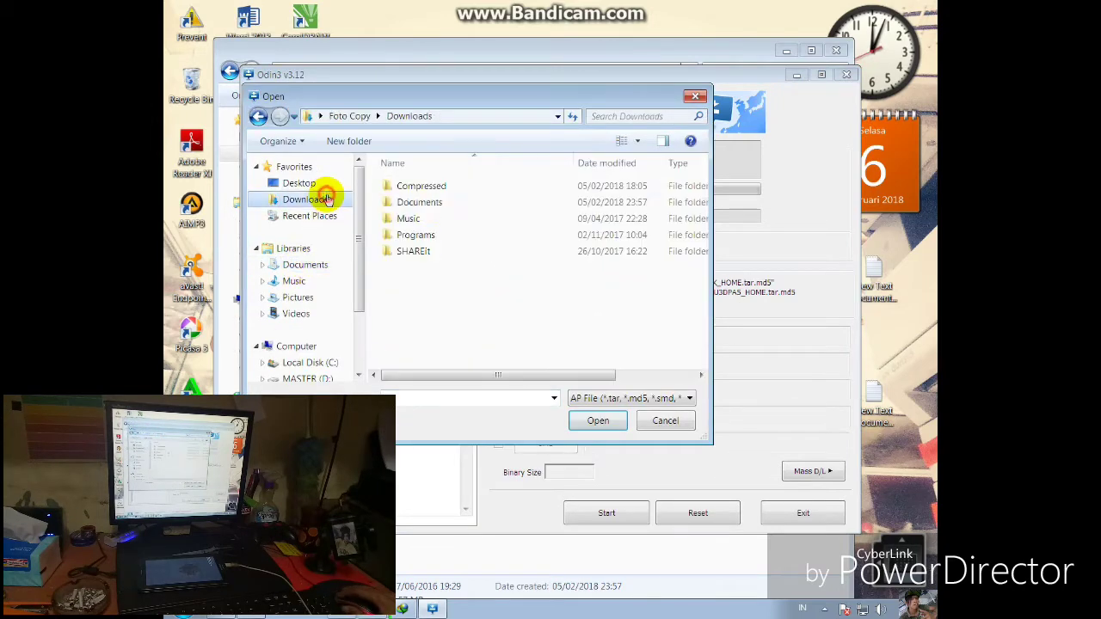
{"action": "double_click", "coordinate": [447, 213]}
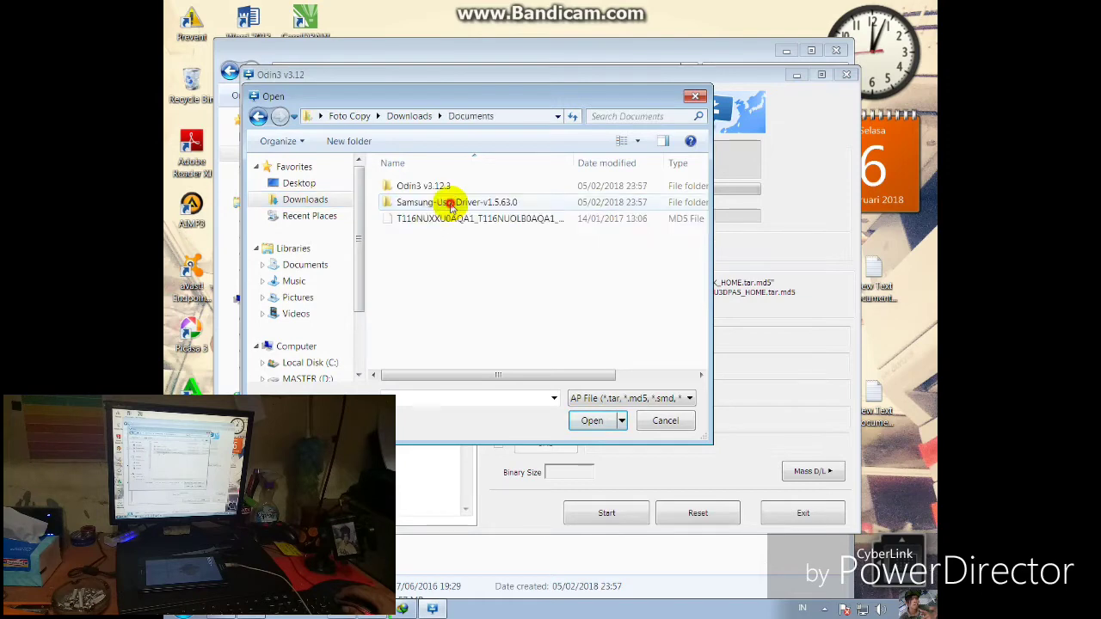
{"action": "left_click", "coordinate": [425, 220]}
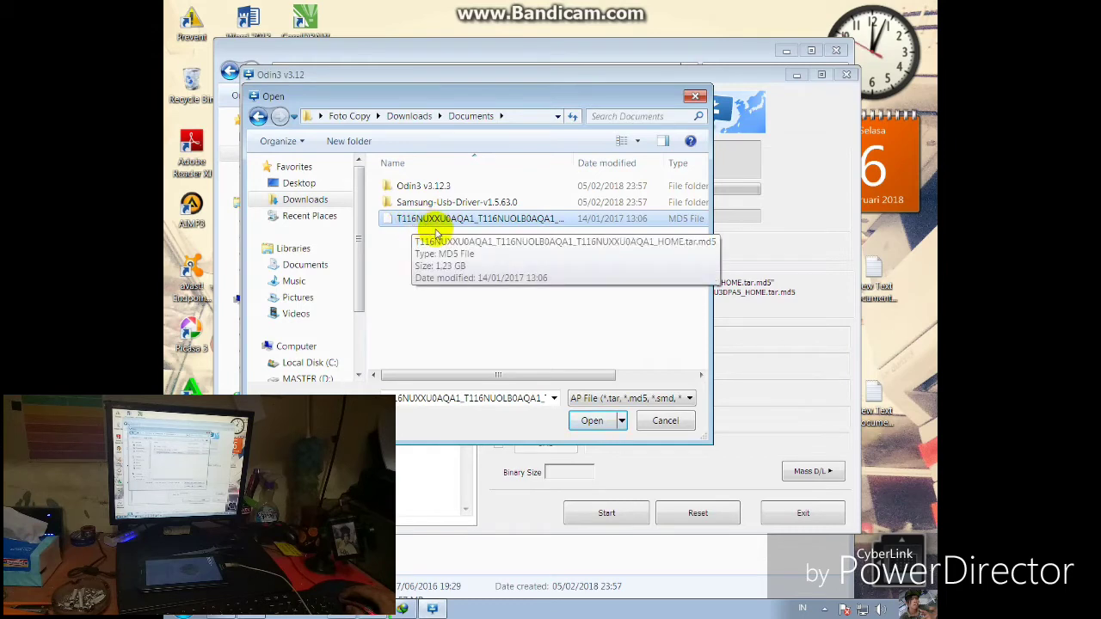
{"action": "left_click", "coordinate": [597, 427]}
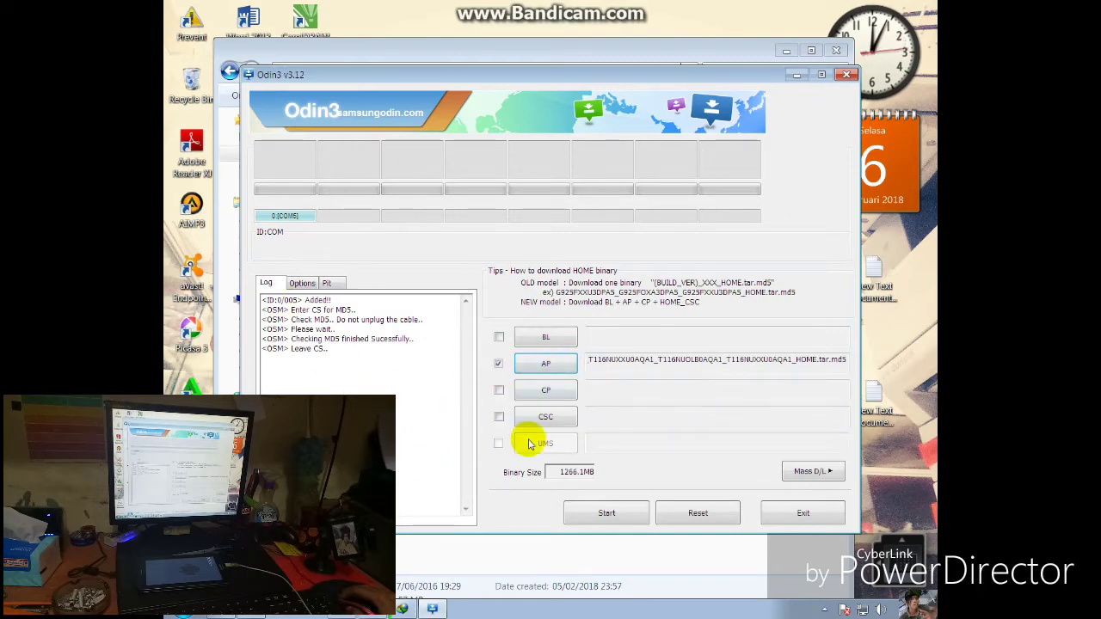
Start flashing the loaded AP firmware to the connected tablet and cancel the duplicate download prompt.
{"action": "left_click", "coordinate": [604, 515]}
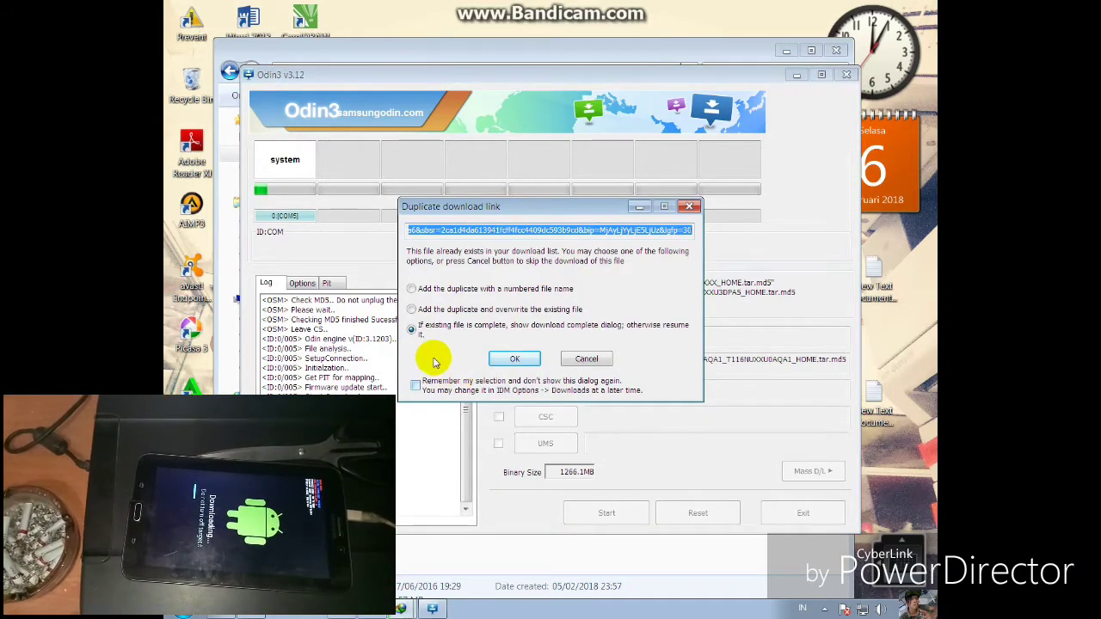
{"action": "left_click", "coordinate": [585, 358]}
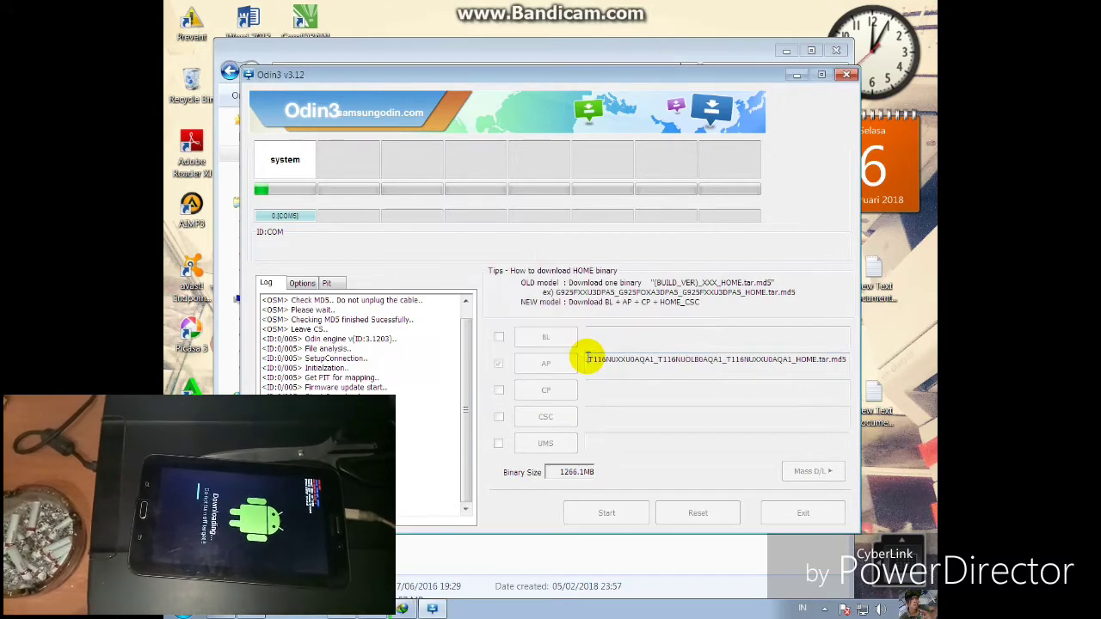